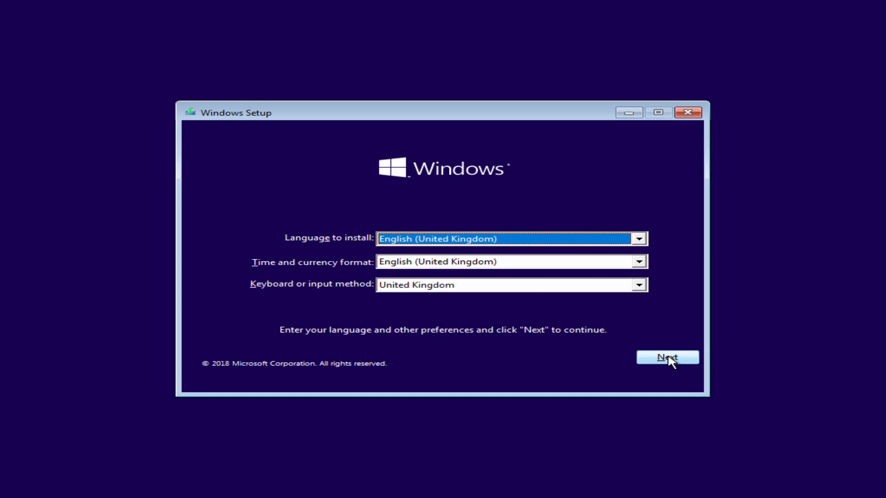
# - Accept the UK language and keyboard settings and start the installation with Install now
pyautogui.click(668, 358)
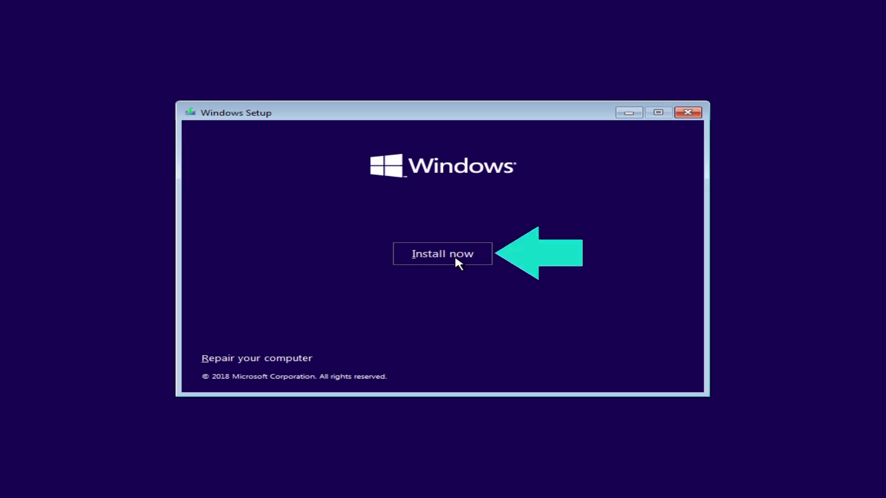
pyautogui.click(456, 258)
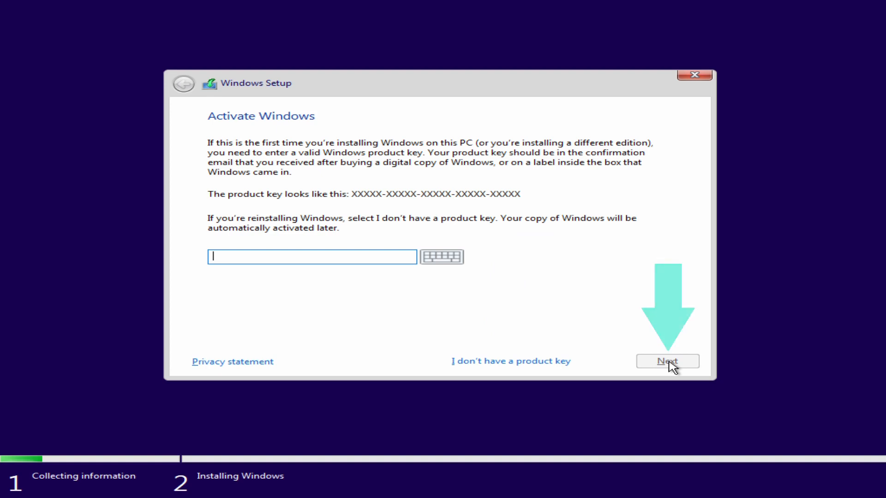
# - Skip the Activate Windows page, leaving the product key blank
pyautogui.click(669, 362)
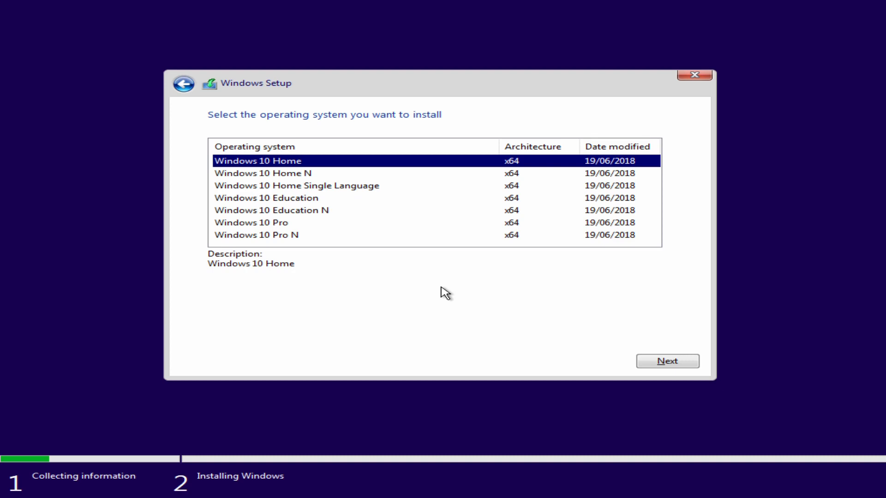
# - Select Windows 10 Pro (x64) as the edition to install
pyautogui.click(314, 225)
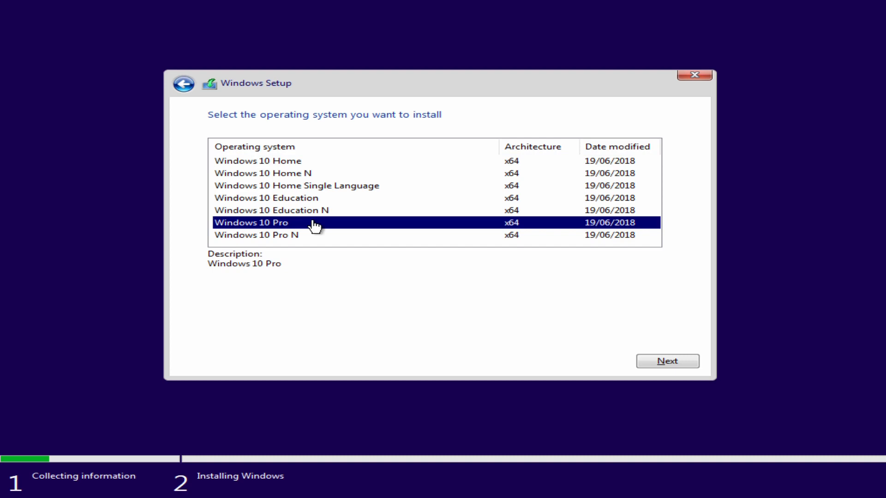
pyautogui.click(674, 363)
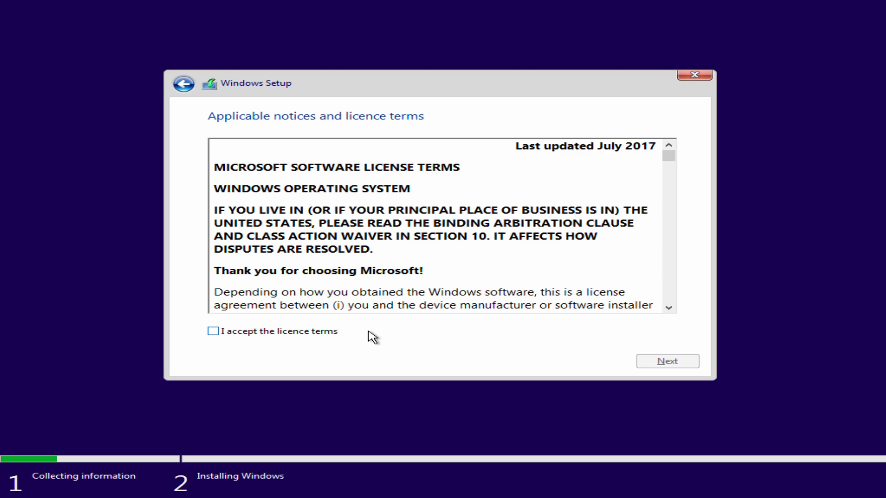
# - Tick 'I accept the licence terms' and move past the licence agreement
pyautogui.click(368, 332)
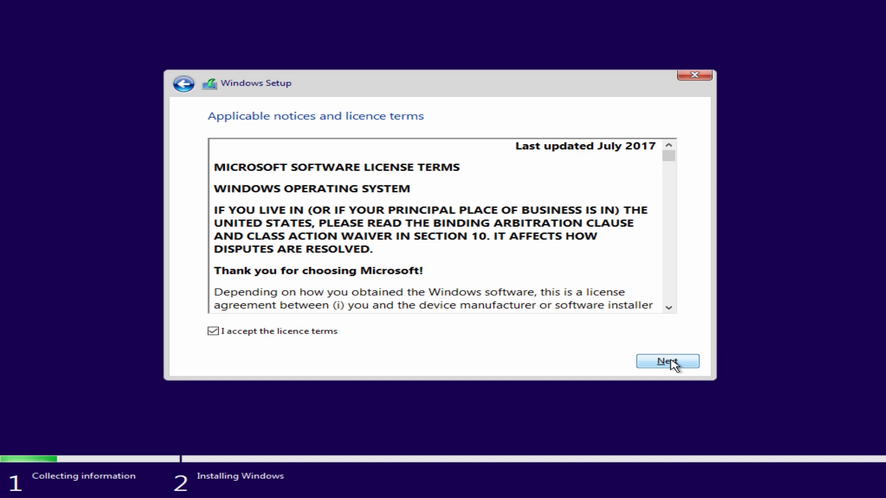
pyautogui.click(672, 363)
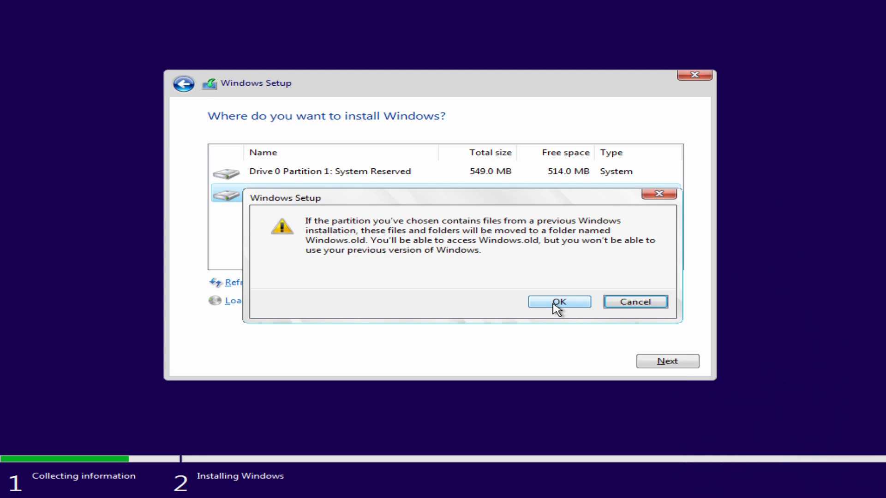
# - Dismiss the Windows.old warning, format Drive 0 Partition 2 and install Windows onto it
pyautogui.click(557, 305)
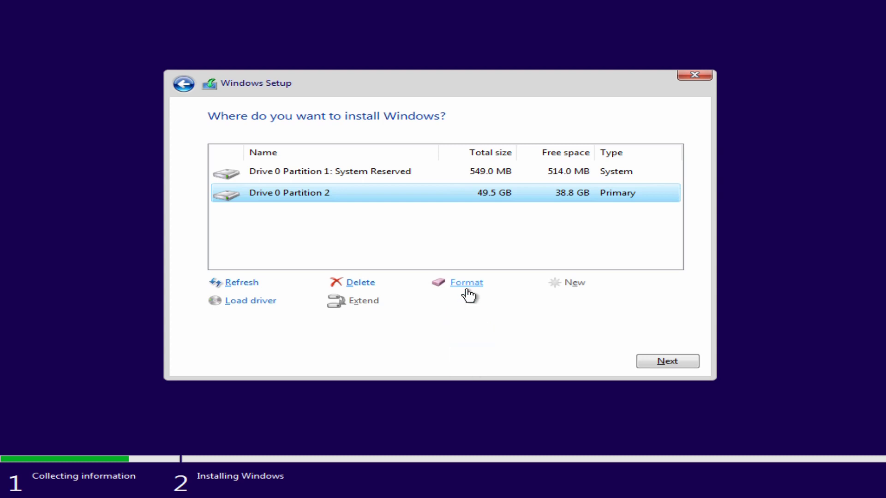
pyautogui.click(467, 283)
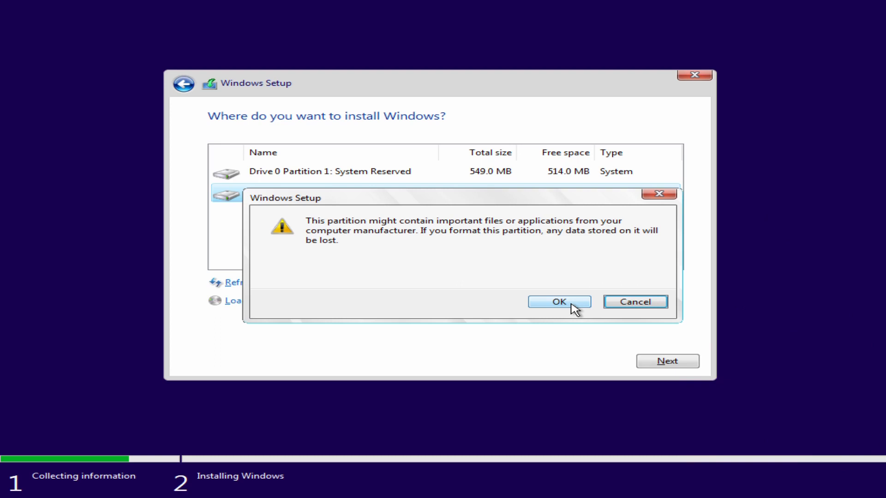
pyautogui.click(571, 304)
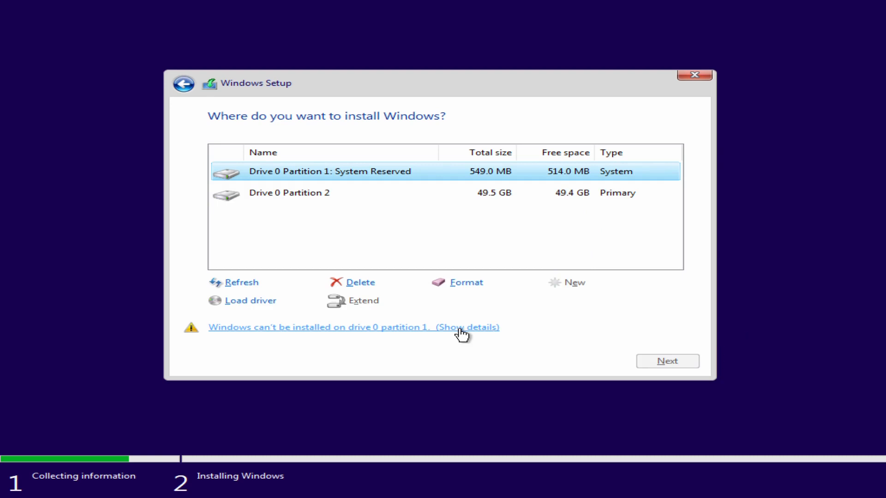
pyautogui.click(693, 360)
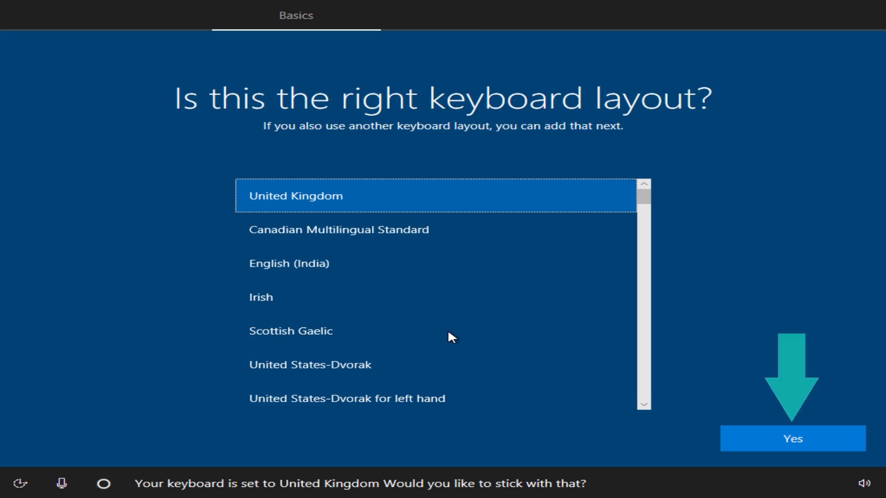
# - Keep United Kingdom as the keyboard layout and skip adding a second layout
pyautogui.press('Return')
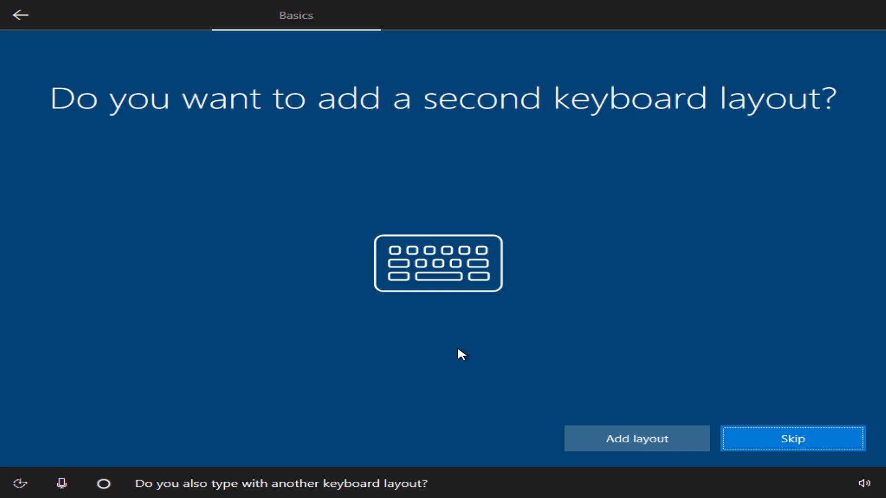
pyautogui.press('Return')
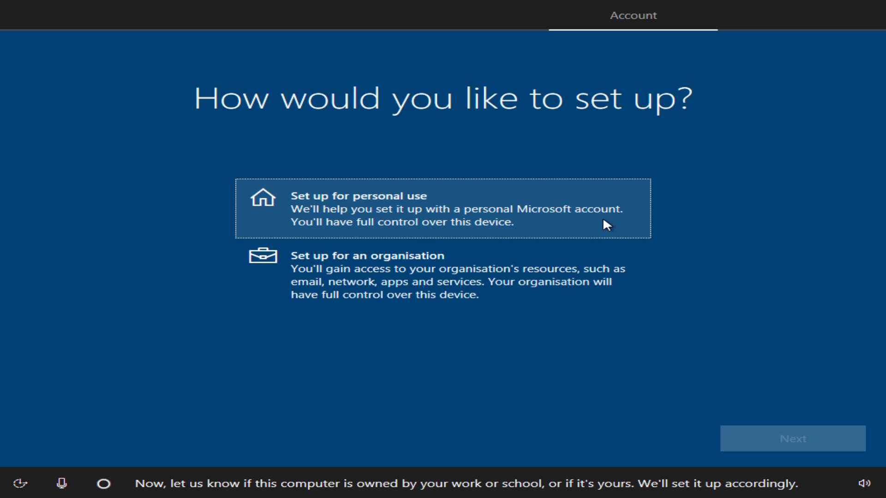
# - Choose 'Set up for personal use' to reach the Microsoft sign-in page
pyautogui.click(604, 221)
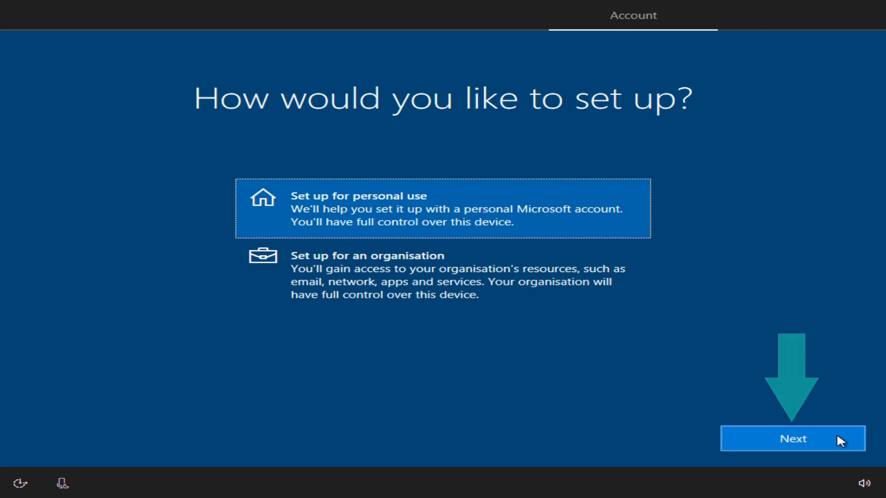
pyautogui.click(838, 433)
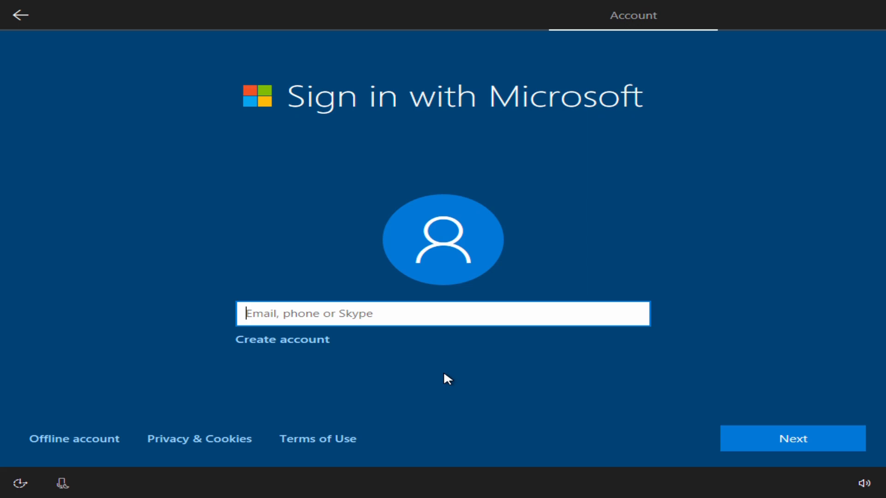
# - Pick Offline account and answer No to signing in with Microsoft instead
pyautogui.click(72, 443)
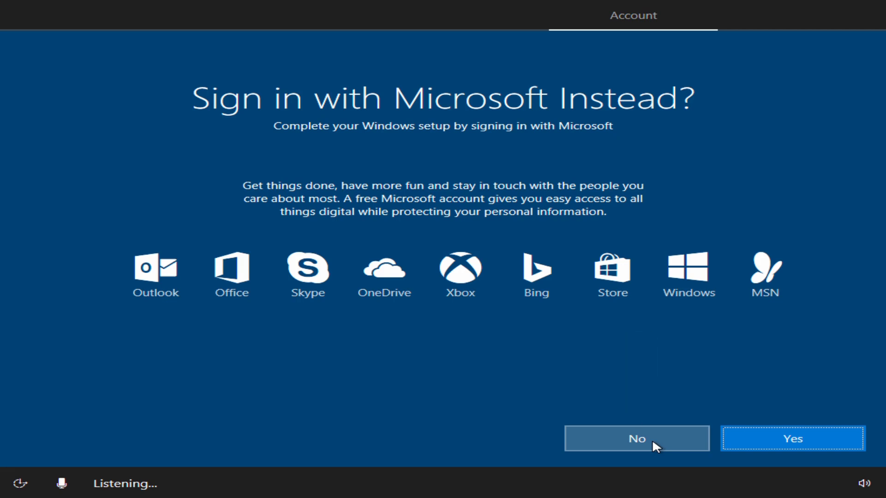
pyautogui.click(652, 439)
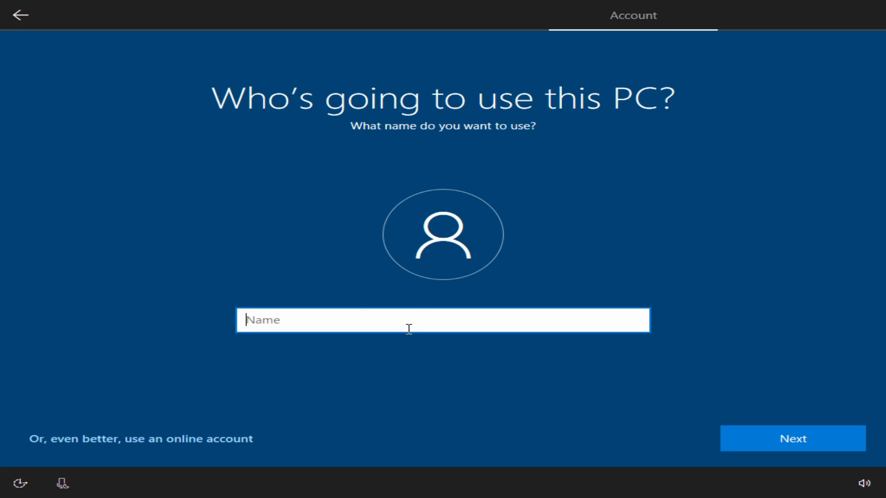
# - Enter the local account's user name in the Name field and confirm it
pyautogui.write('TechFixFlix')
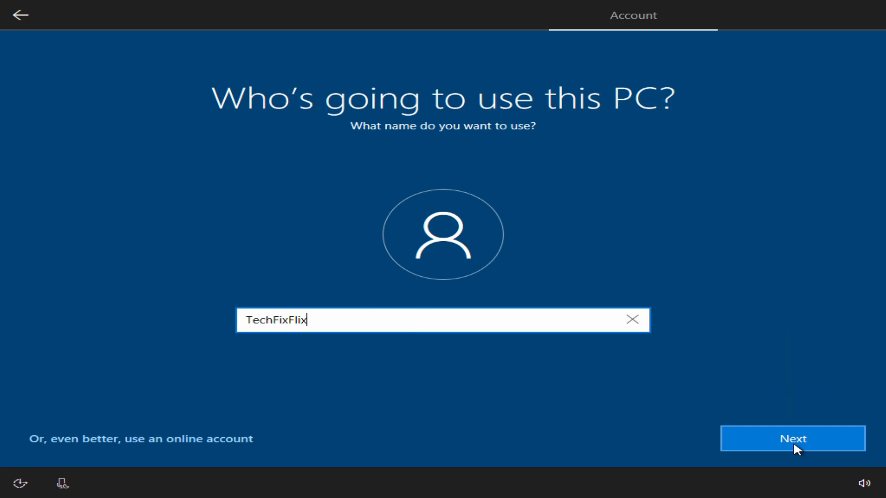
pyautogui.click(794, 444)
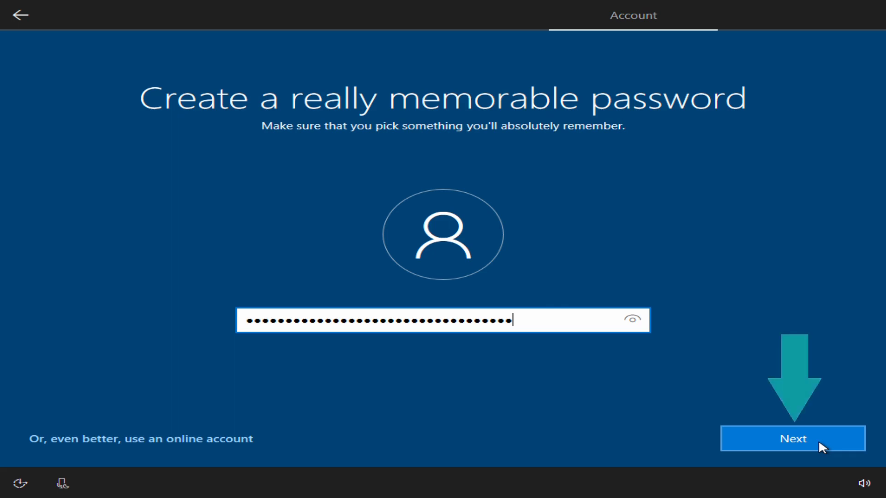
# - Submit the new password and confirm it on the Confirm your password page
pyautogui.click(818, 439)
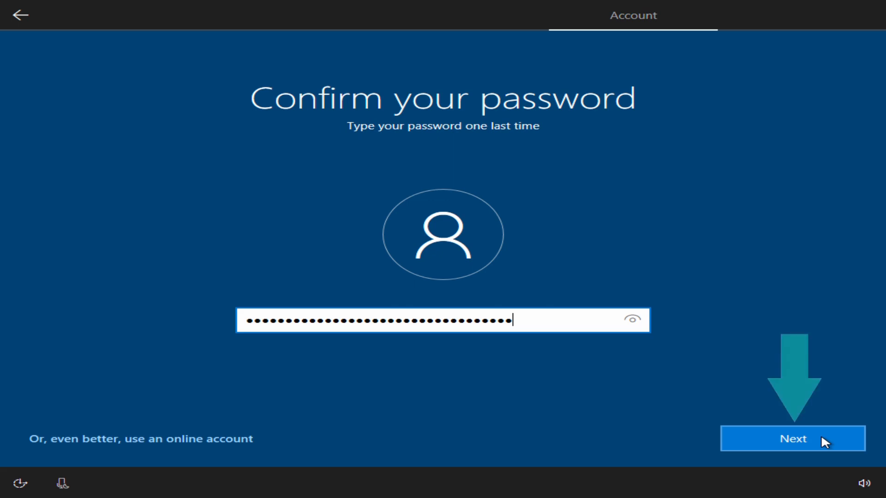
pyautogui.click(822, 438)
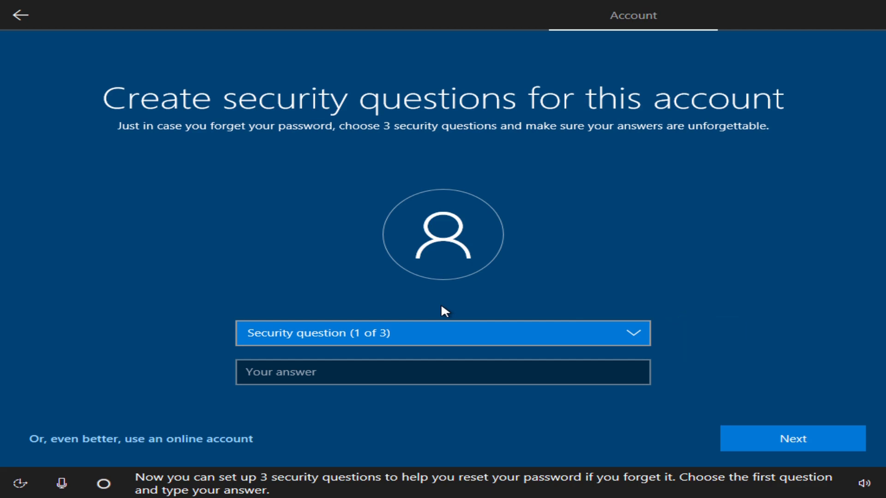
# - Choose 'What was your first pet's name?' as the security question and enter its answer
pyautogui.click(621, 341)
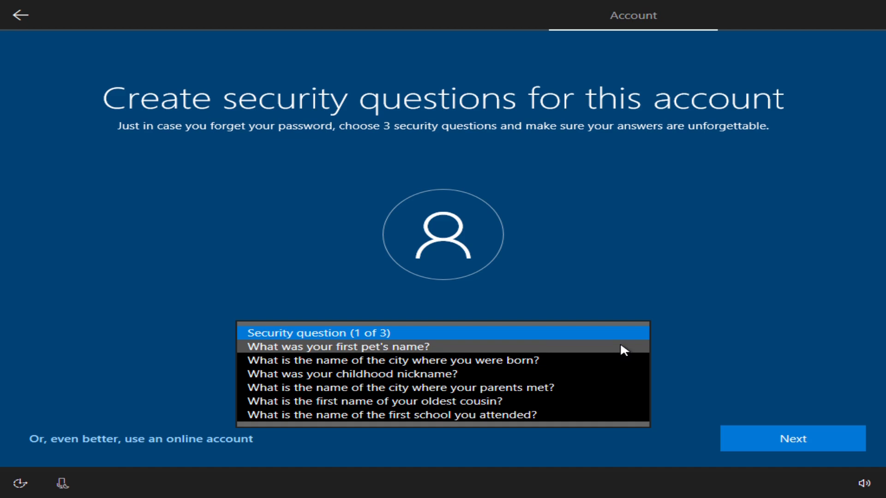
pyautogui.click(621, 346)
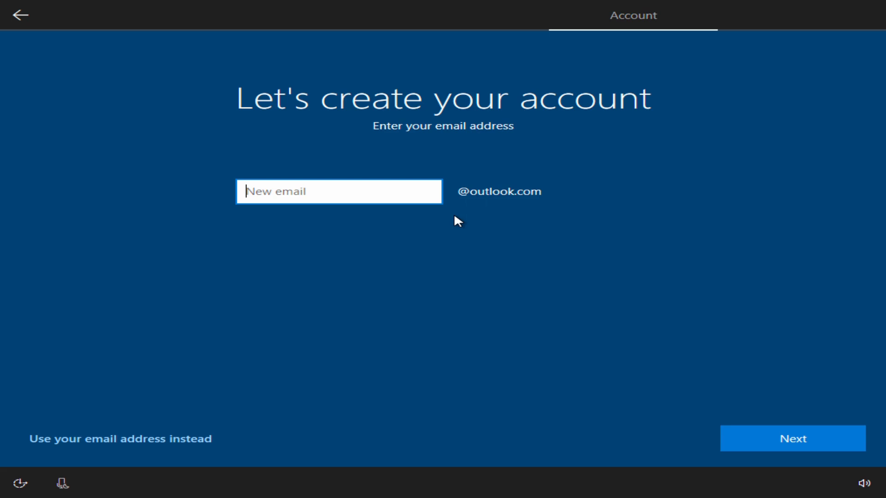
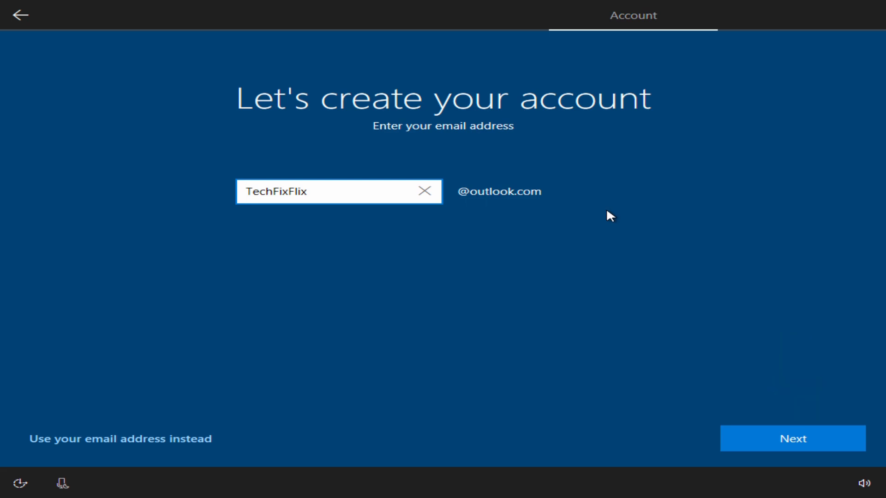
# - Enter a new outlook.com email name and the account password, then choose United Kingdom as the country
pyautogui.press('Return')
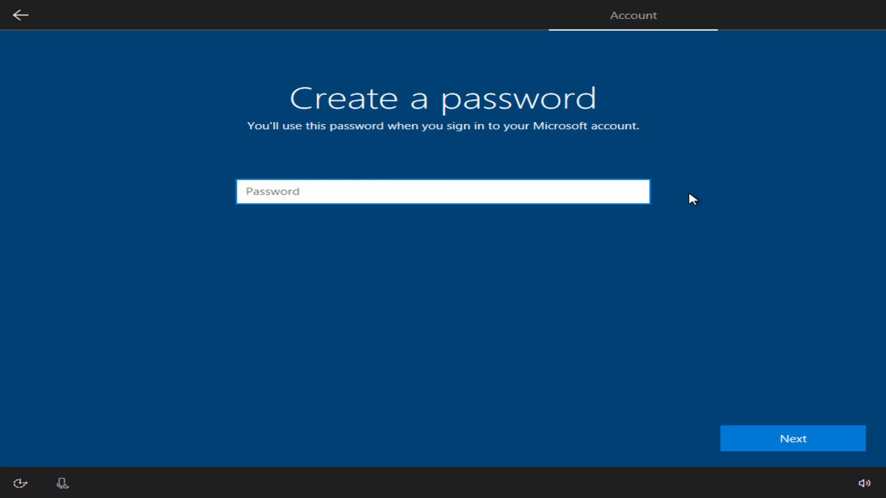
pyautogui.hotkey('ctrl', 'v')
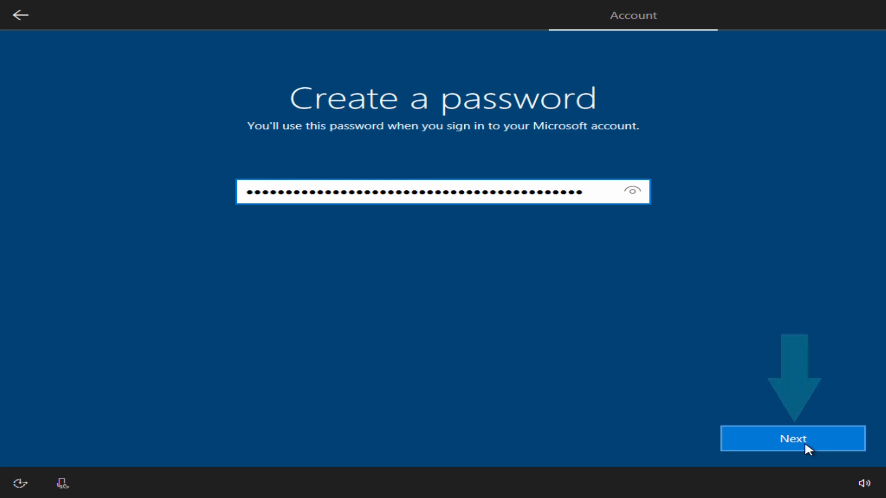
pyautogui.click(805, 442)
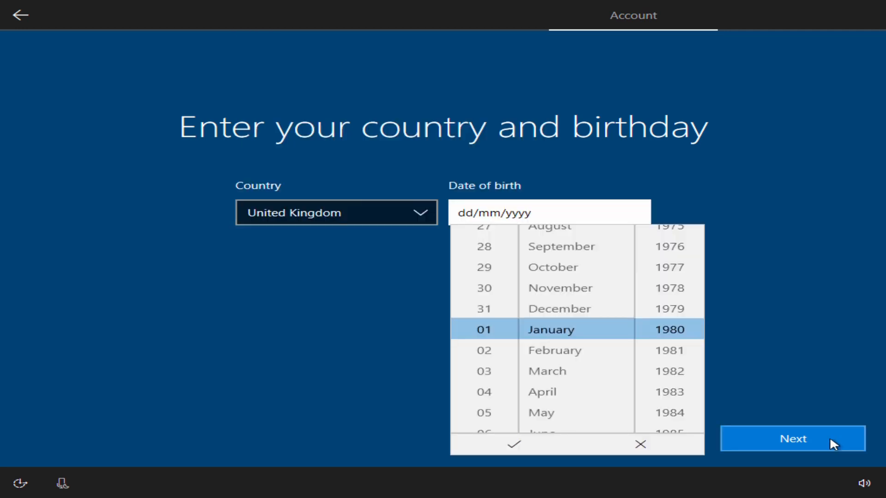
pyautogui.click(831, 440)
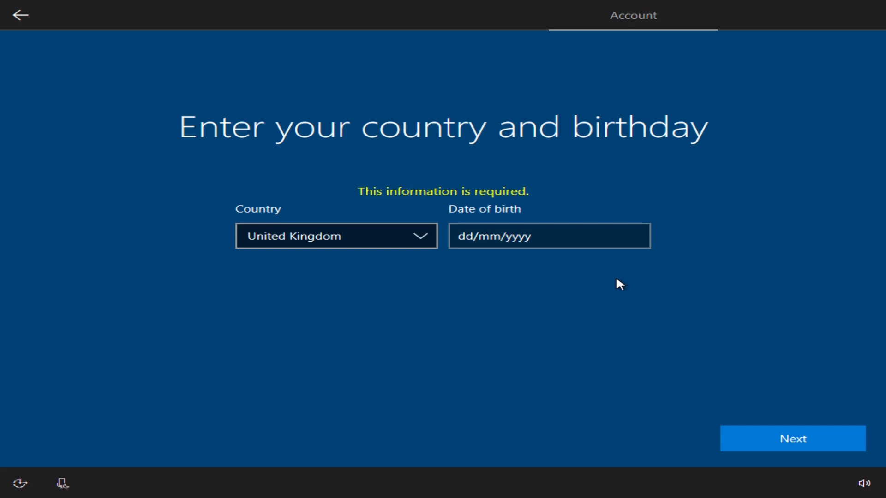
# - Begin entering the account's date of birth
pyautogui.click(830, 439)
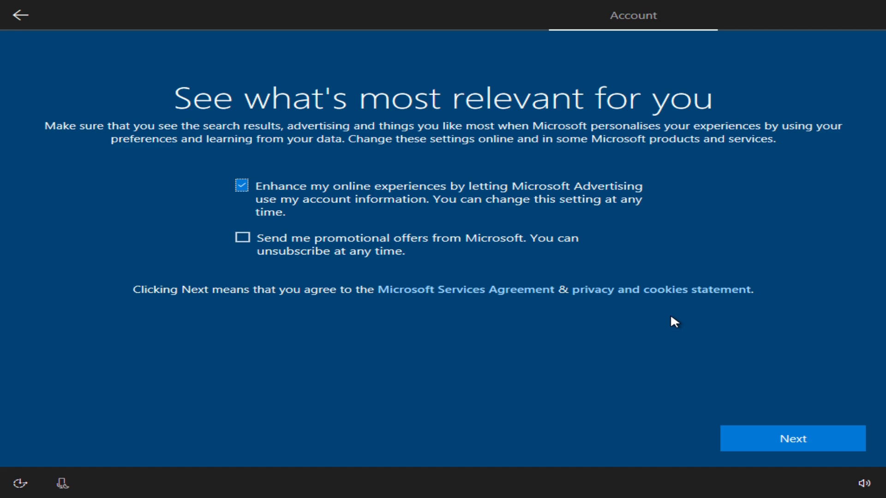
# - Untick 'Enhance my online experiences' so Microsoft Advertising can't use account information
pyautogui.press('space')
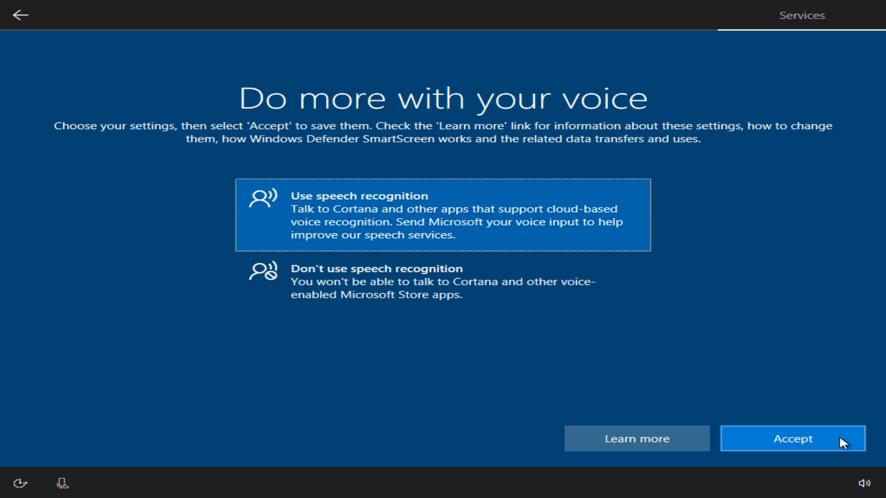
# - Accept speech recognition, location access and Find my device, each with Yes selected
pyautogui.click(840, 438)
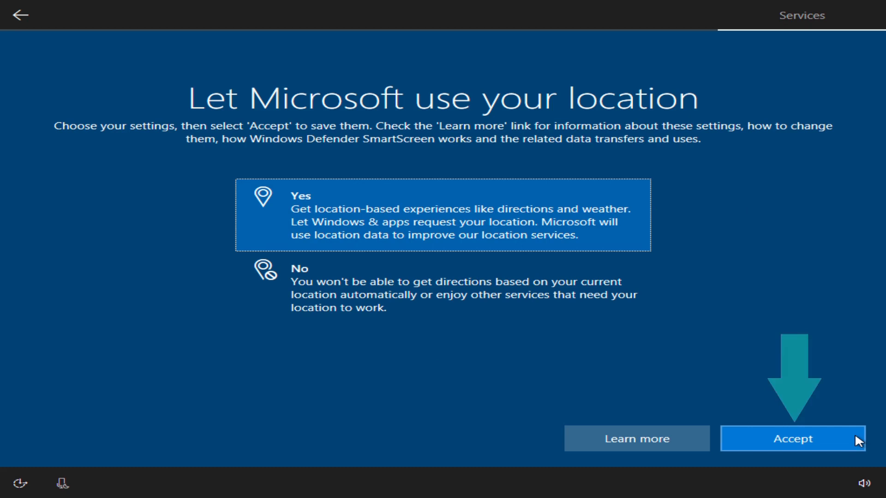
pyautogui.click(848, 442)
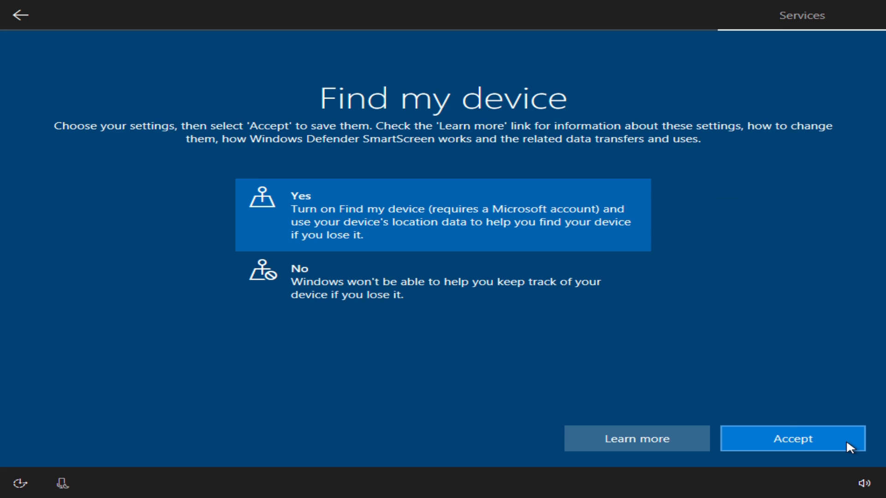
pyautogui.click(845, 439)
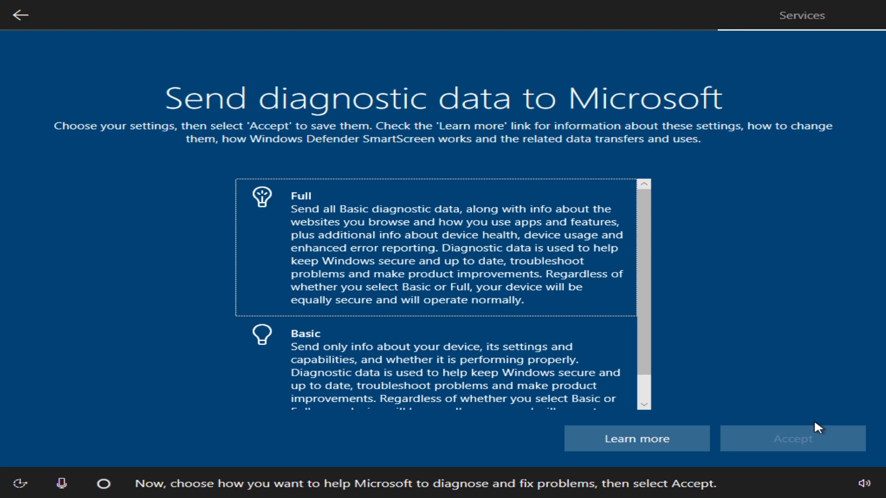
# - Send only Basic diagnostic data and decline sharing inking and typing data
pyautogui.press('Down')
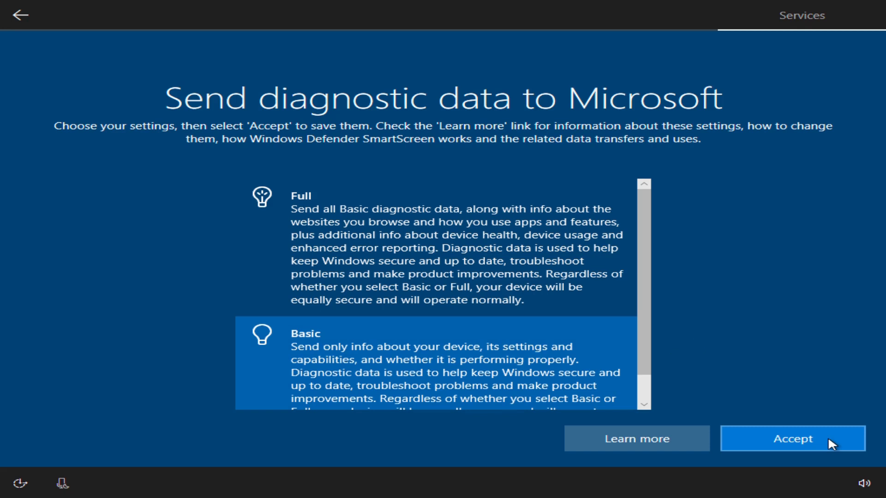
pyautogui.click(829, 441)
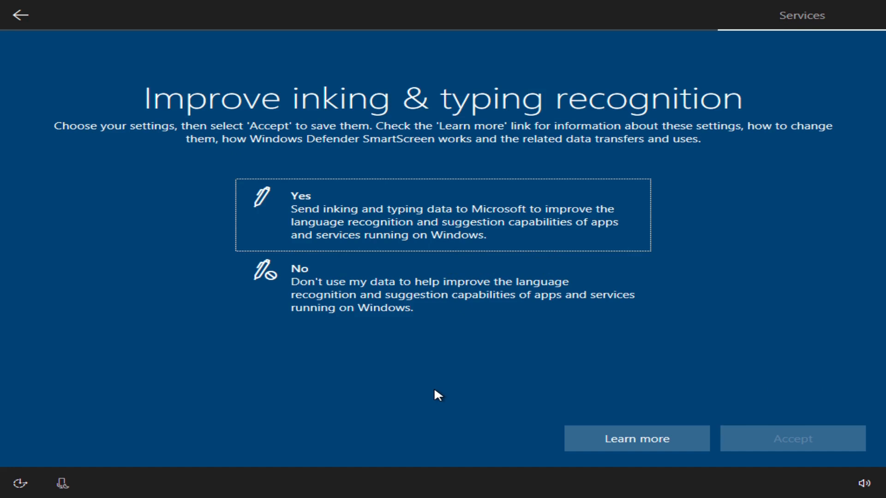
pyautogui.press('Down')
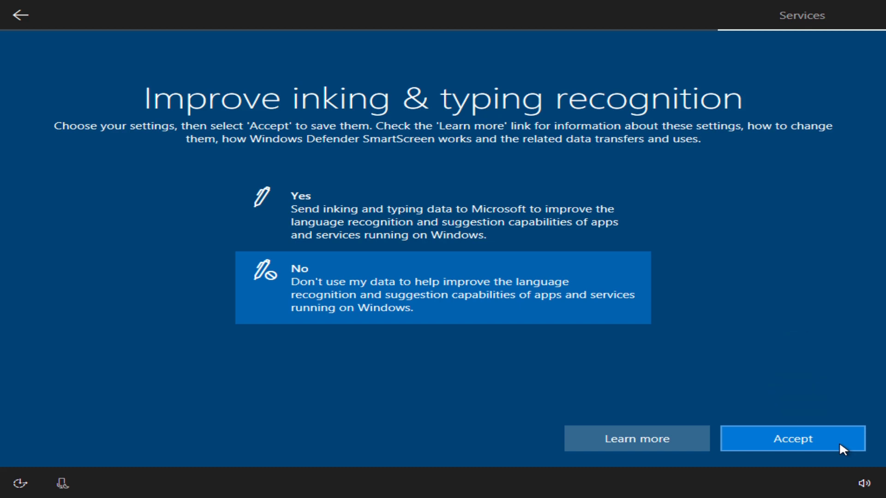
pyautogui.click(843, 448)
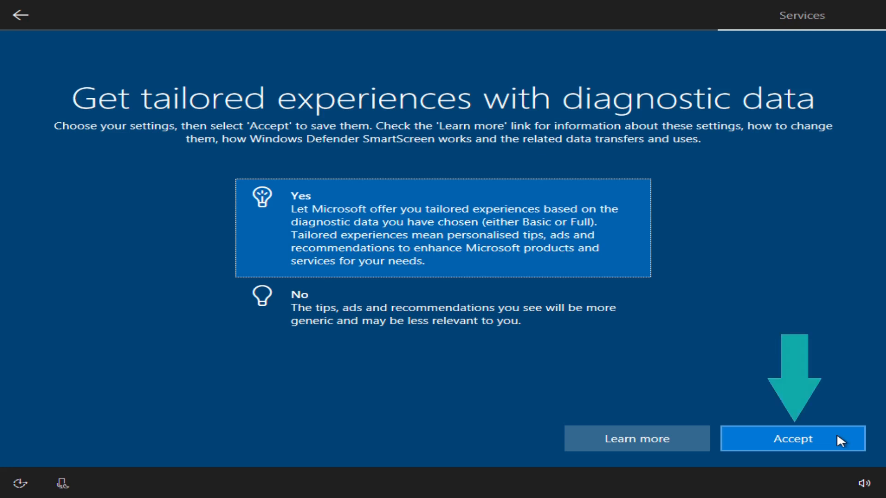
# - Accept tailored experiences based on diagnostic data with Yes selected
pyautogui.click(837, 436)
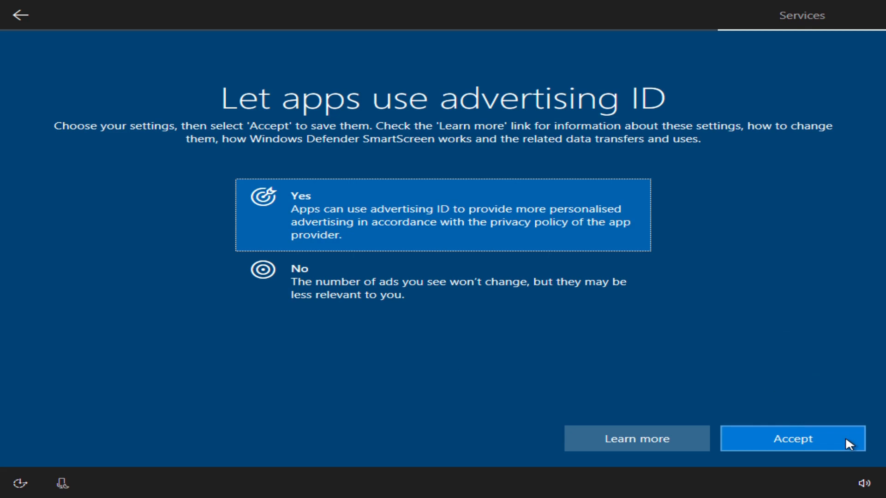
pyautogui.click(846, 438)
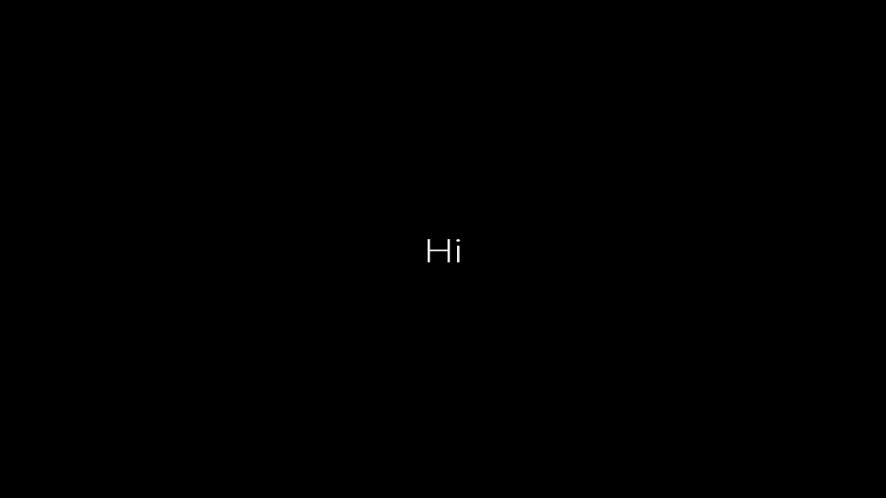